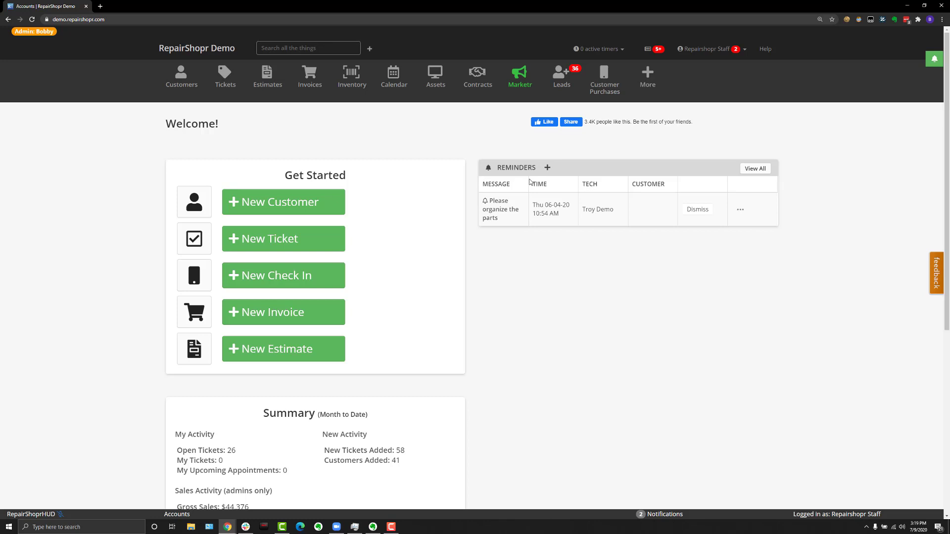
Step: Choose Admin from the More menu to reach the Administration dashboard
left_click(649, 79)
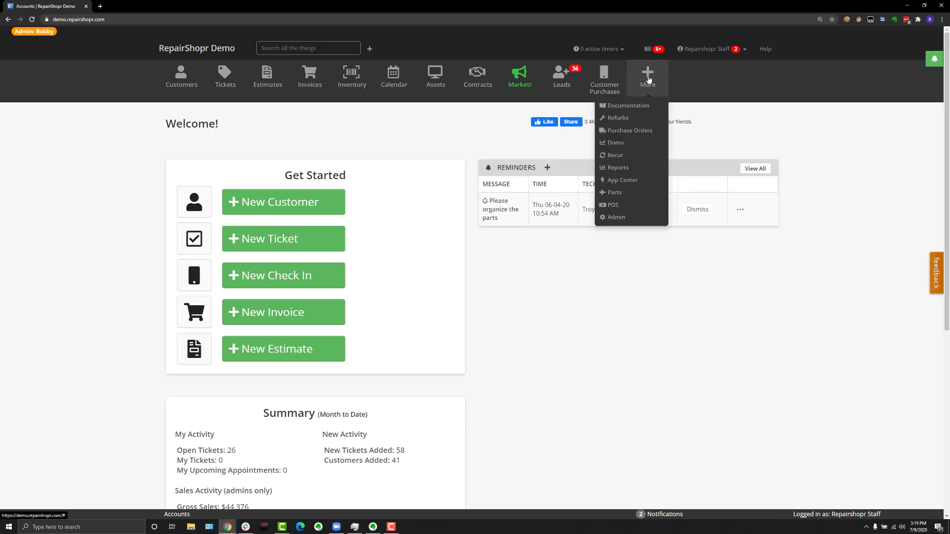
left_click(618, 218)
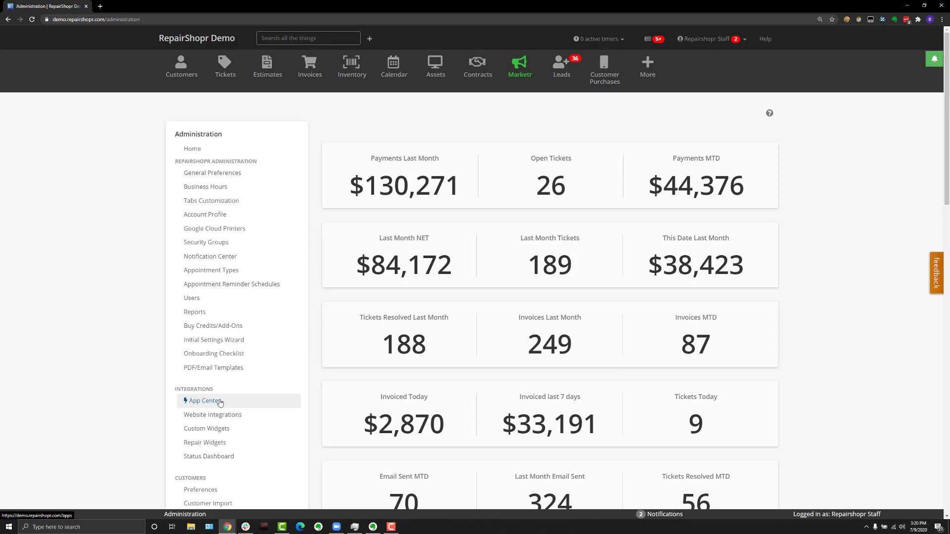
Step: Open App Center under Integrations and scroll down to the BYO Twilio app
left_click(220, 402)
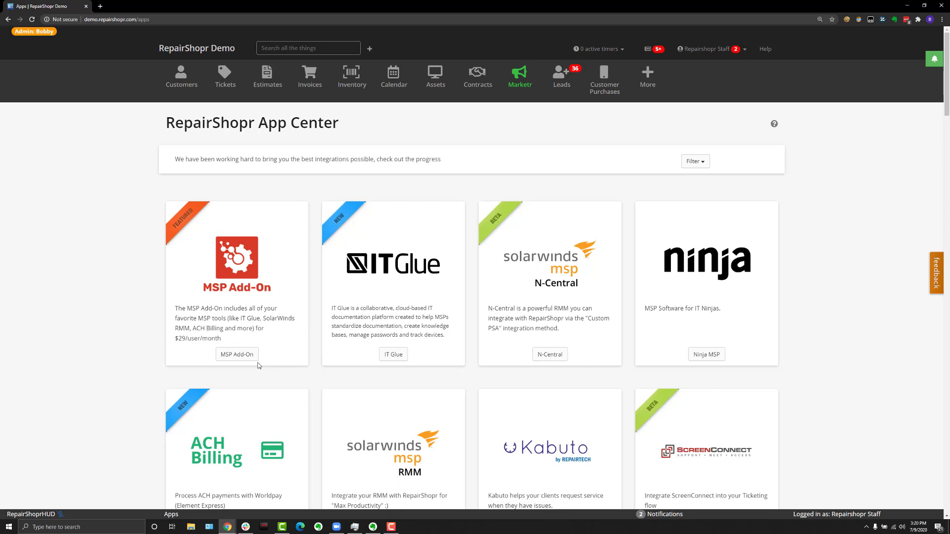
scroll(360, 294, "down", 7)
scroll(360, 294, "down", 20)
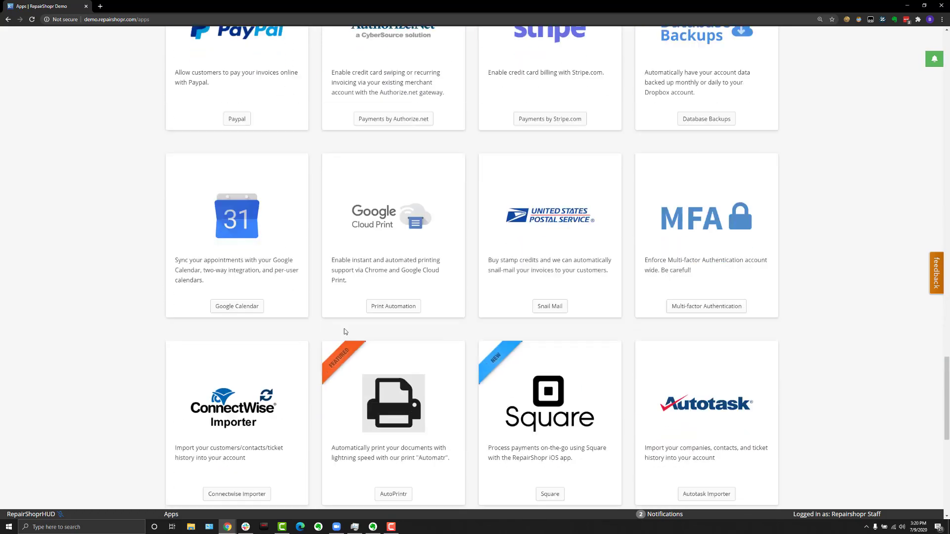
scroll(345, 331, "down", 9)
Step: Open the BYO Twilio app and scroll past its SID and token fields toward Save
left_click(253, 355)
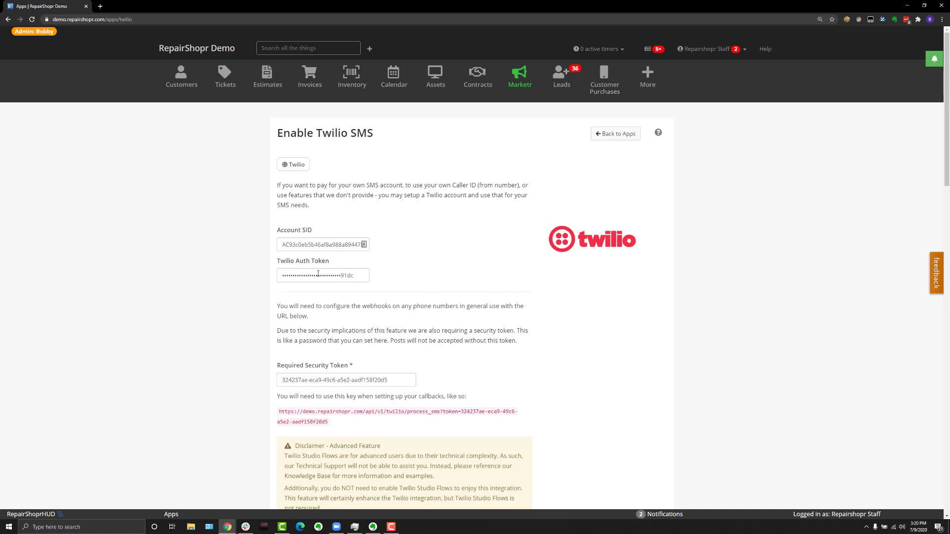
scroll(318, 275, "down", 2)
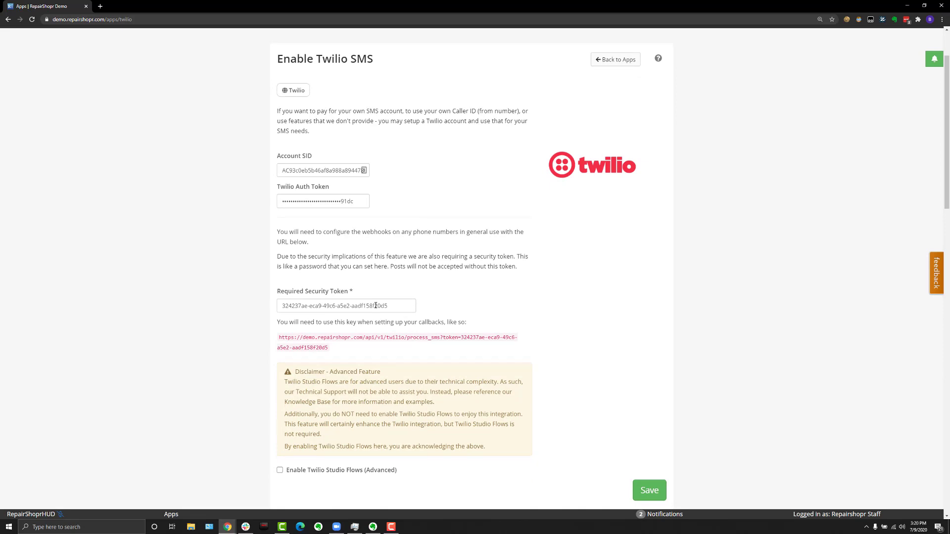
scroll(376, 306, "down", 3)
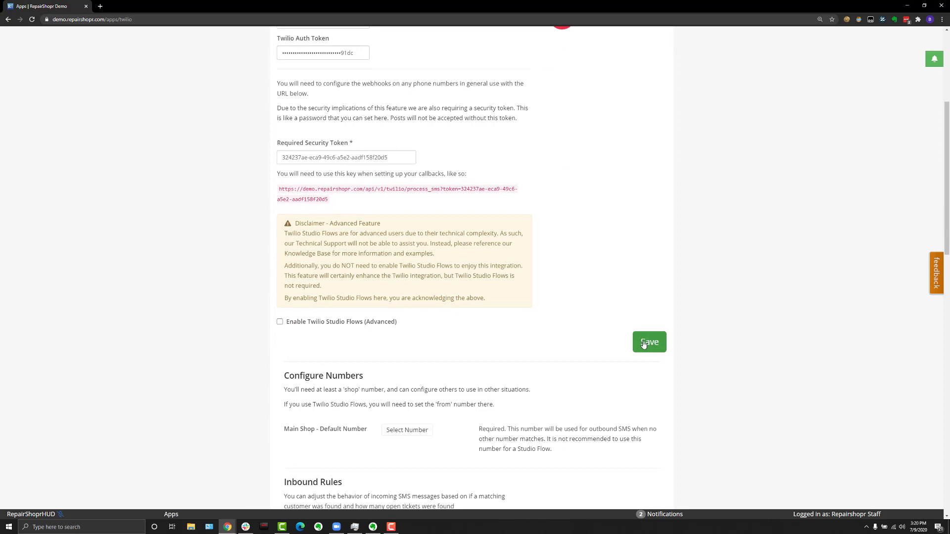
scroll(441, 297, "down", 4)
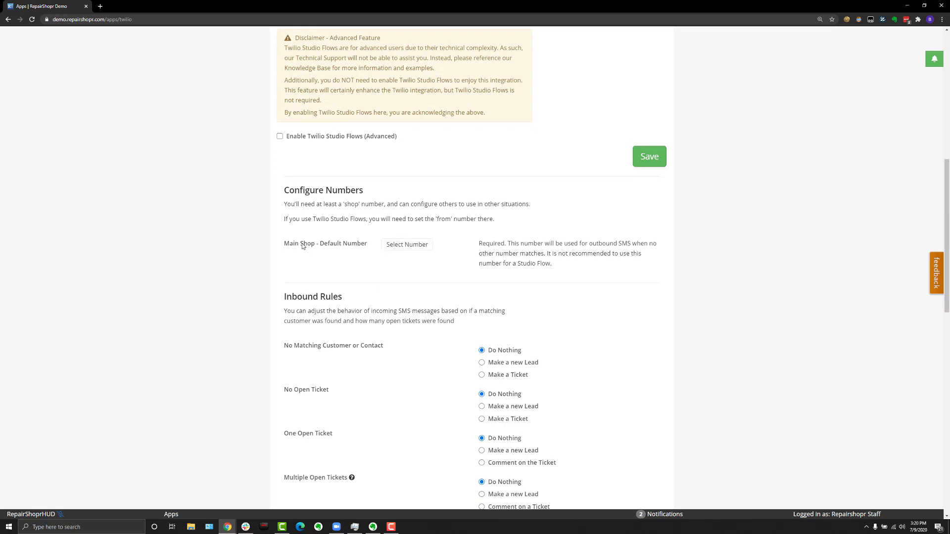
left_click_drag(284, 244, 373, 253)
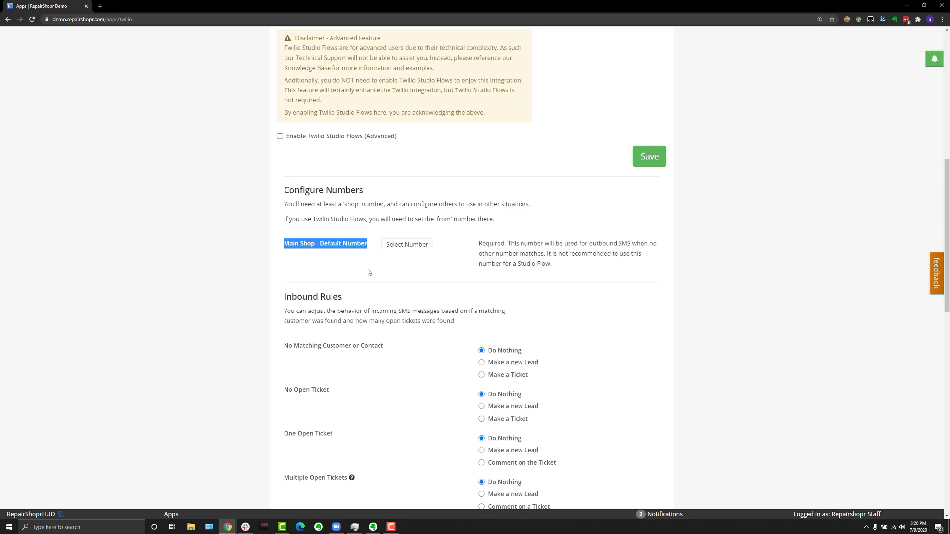
scroll(368, 272, "down", 1)
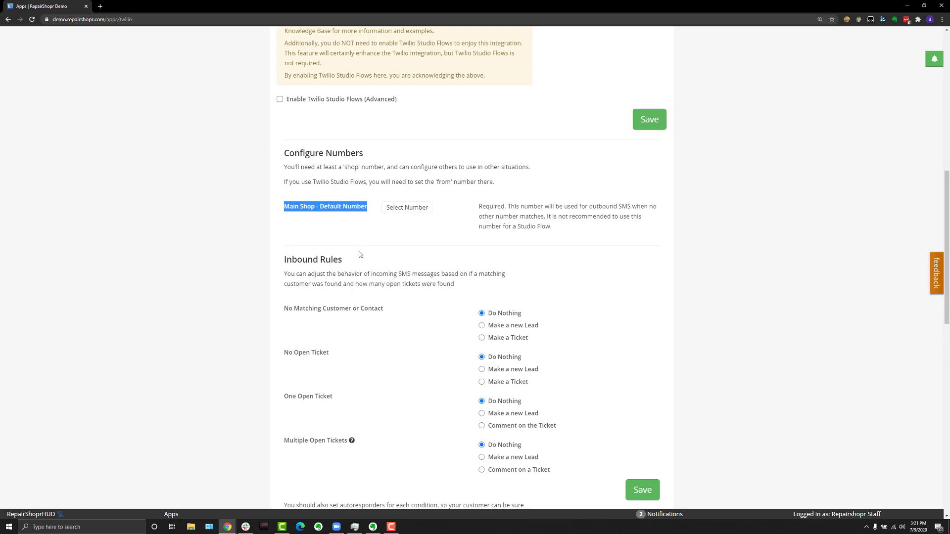
scroll(359, 252, "down", 2)
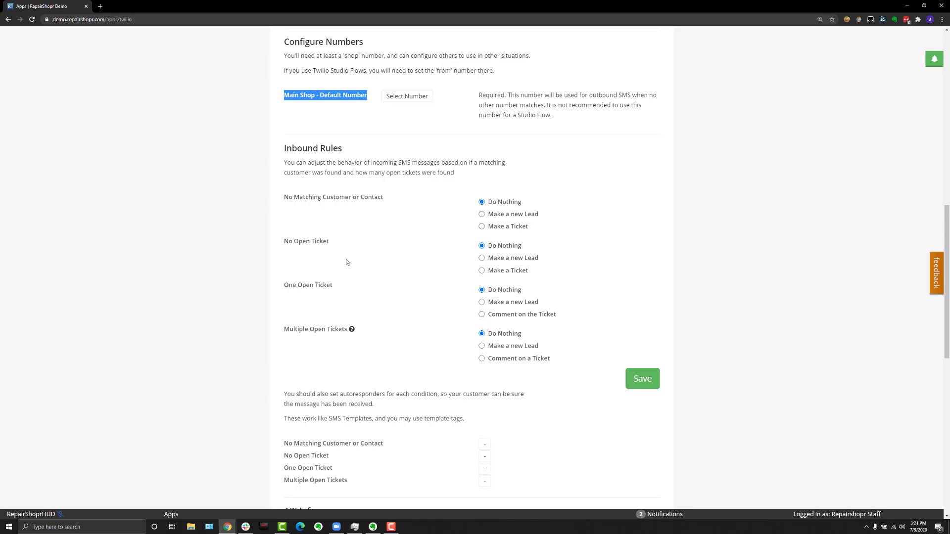
left_click_drag(285, 242, 333, 243)
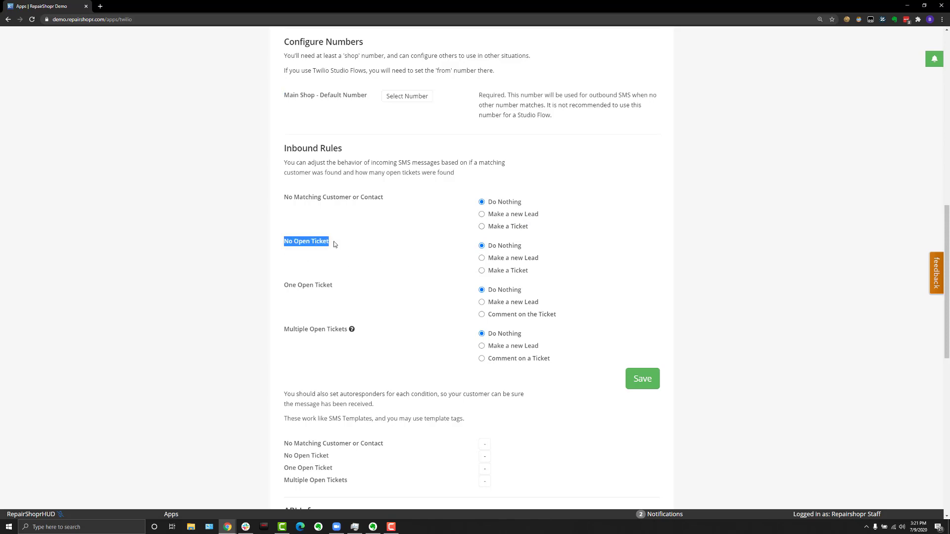
left_click_drag(285, 285, 342, 283)
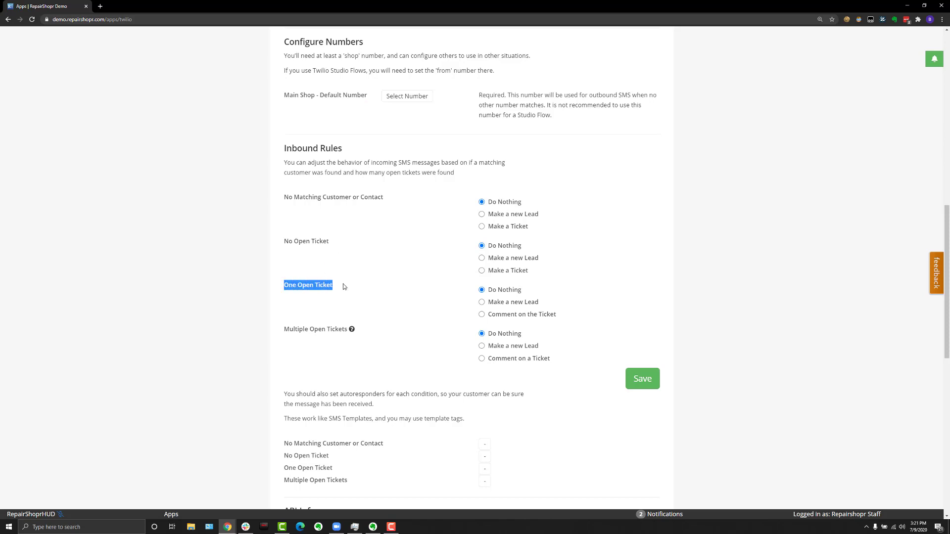
left_click_drag(285, 331, 335, 330)
left_click(251, 339)
scroll(251, 336, "down", 5)
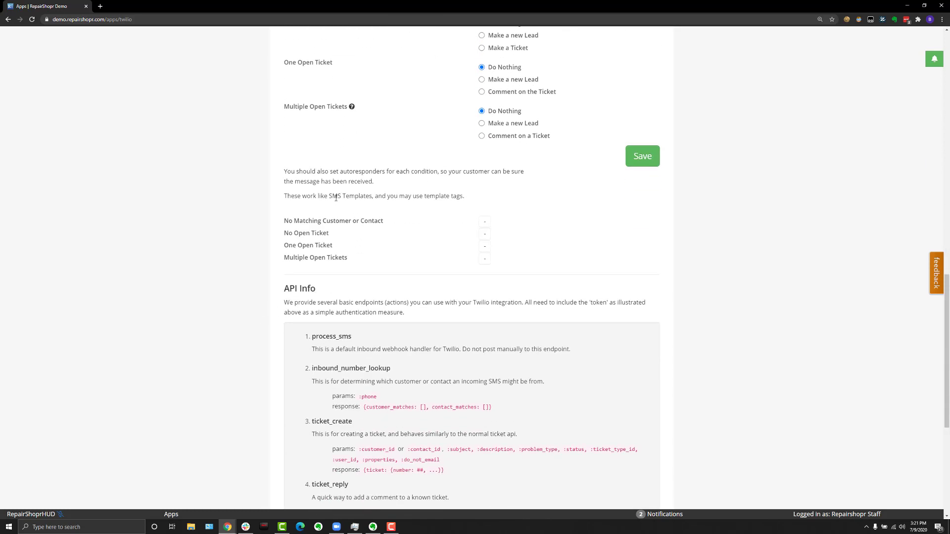
left_click(488, 221)
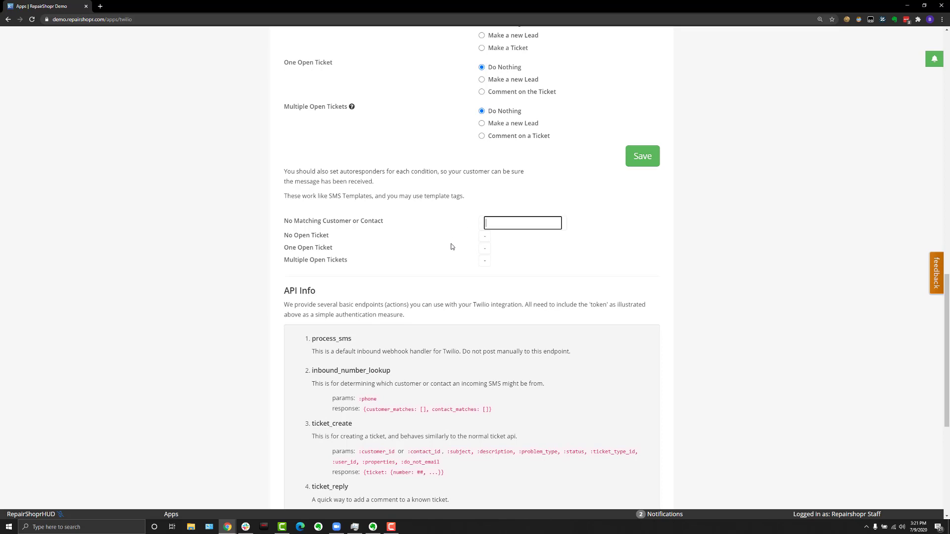
left_click(481, 236)
left_click(486, 248)
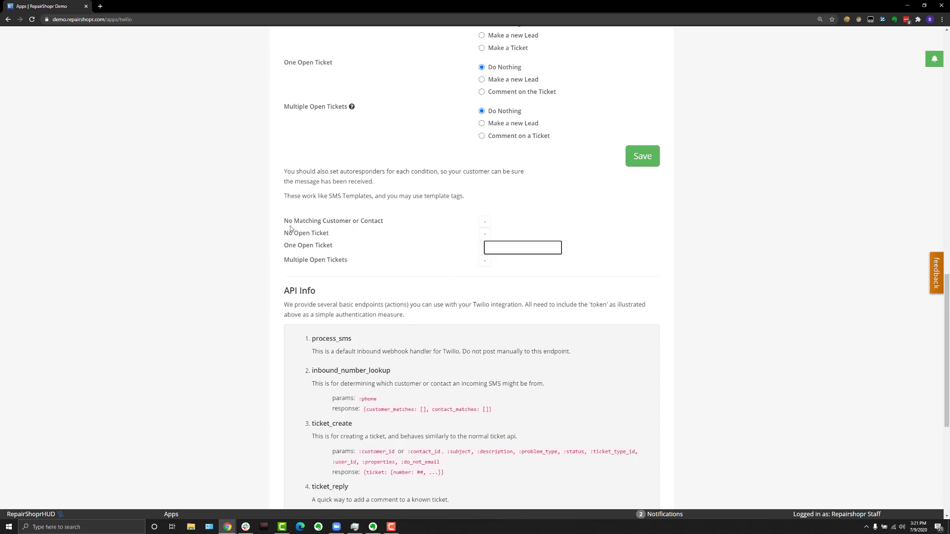
left_click_drag(283, 221, 346, 262)
left_click(332, 113)
scroll(333, 113, "up", 4)
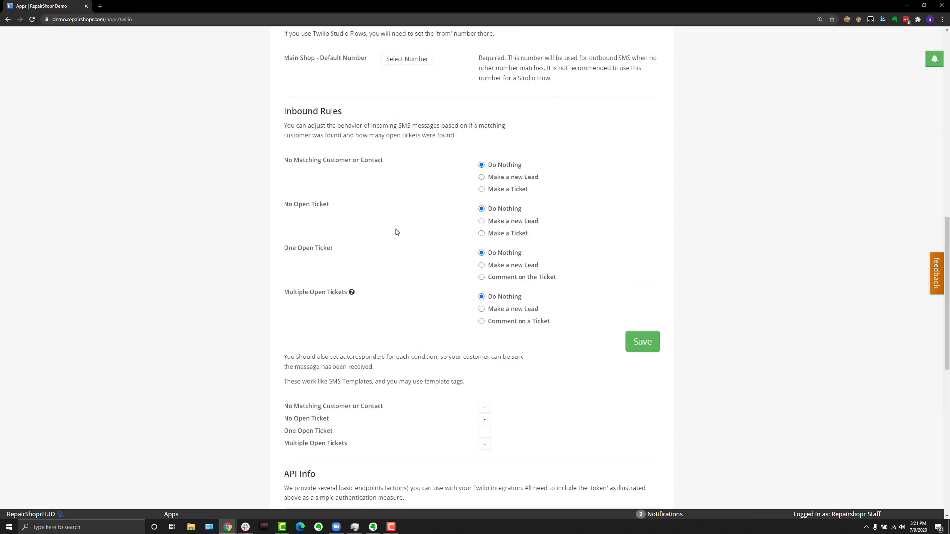
scroll(396, 233, "down", 6)
scroll(384, 193, "up", 3)
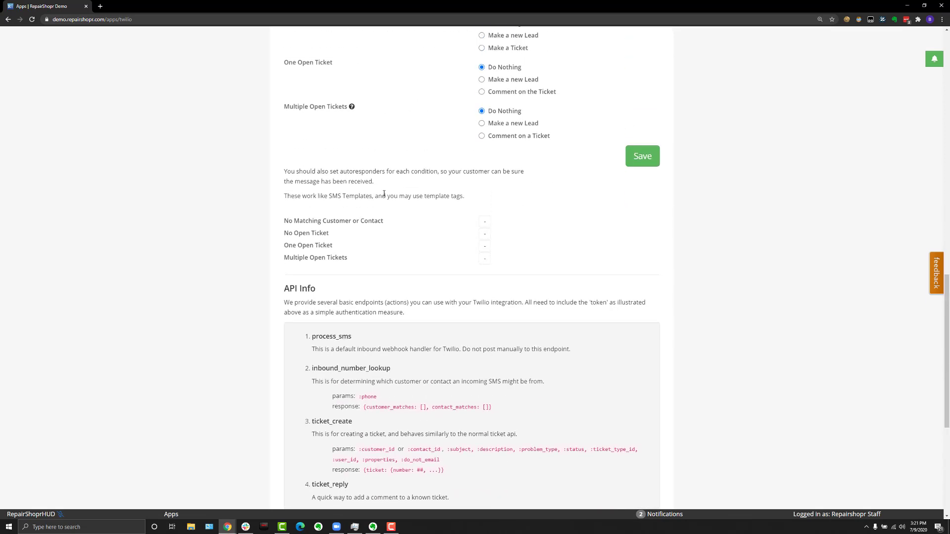
scroll(384, 193, "up", 9)
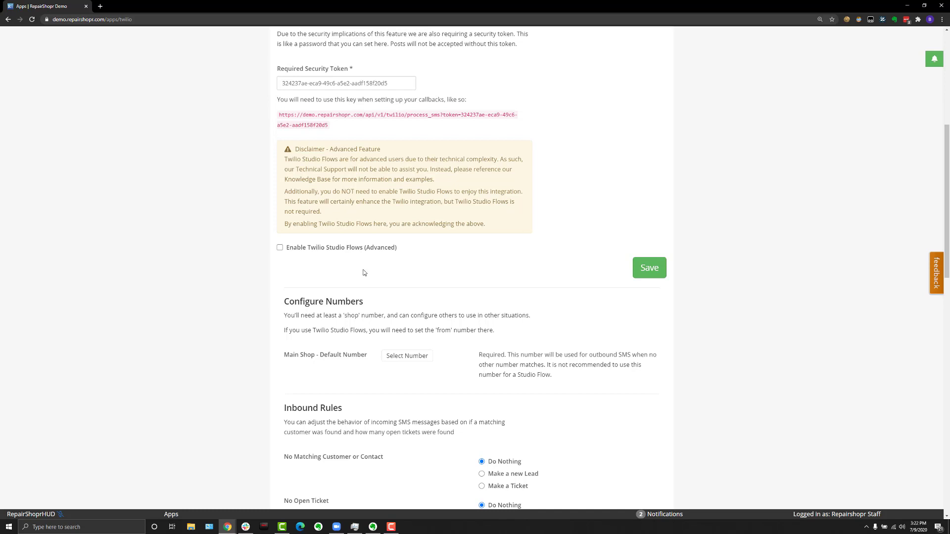
scroll(365, 273, "up", 2)
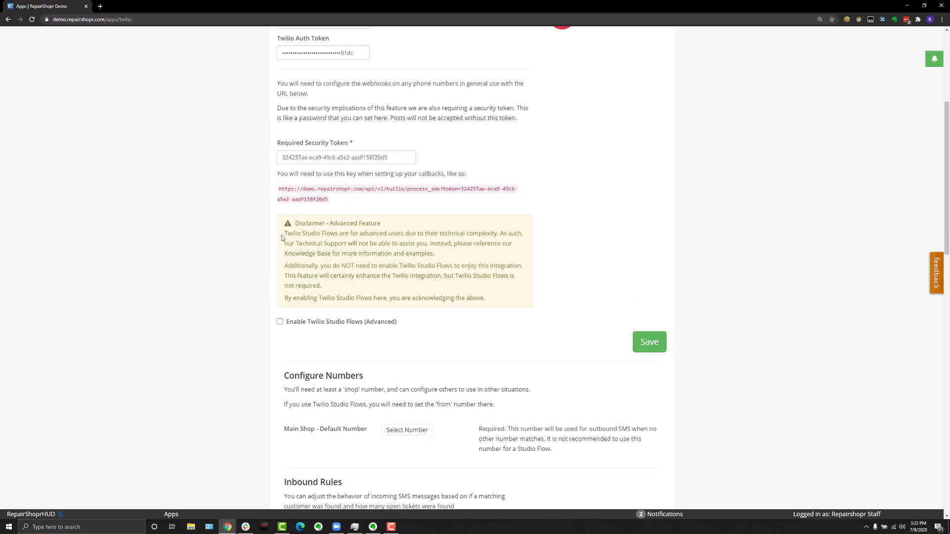
left_click_drag(284, 234, 468, 303)
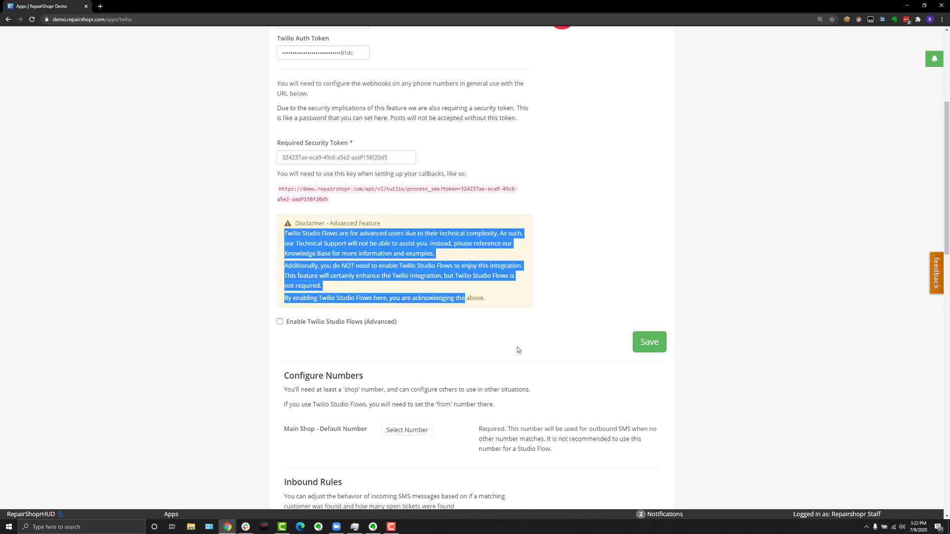
left_click(143, 386)
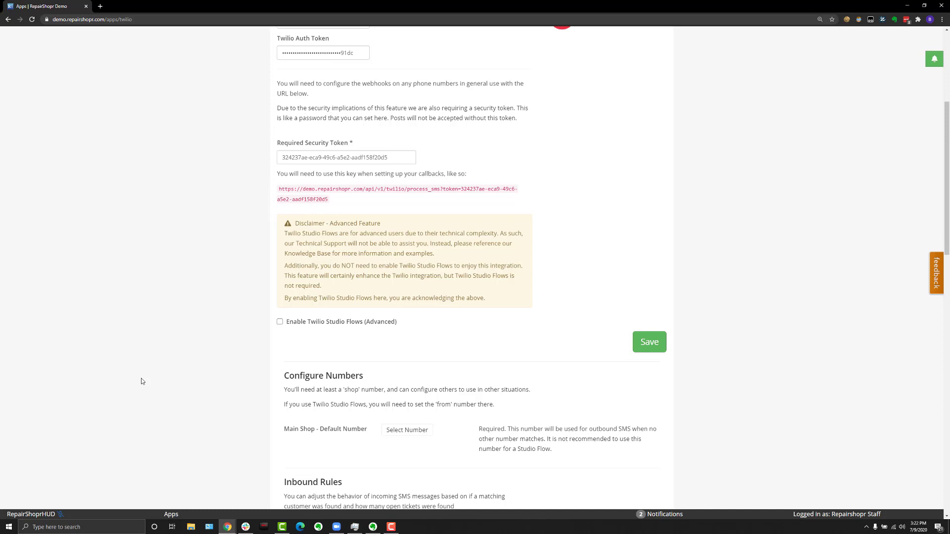
scroll(162, 385, "up", 5)
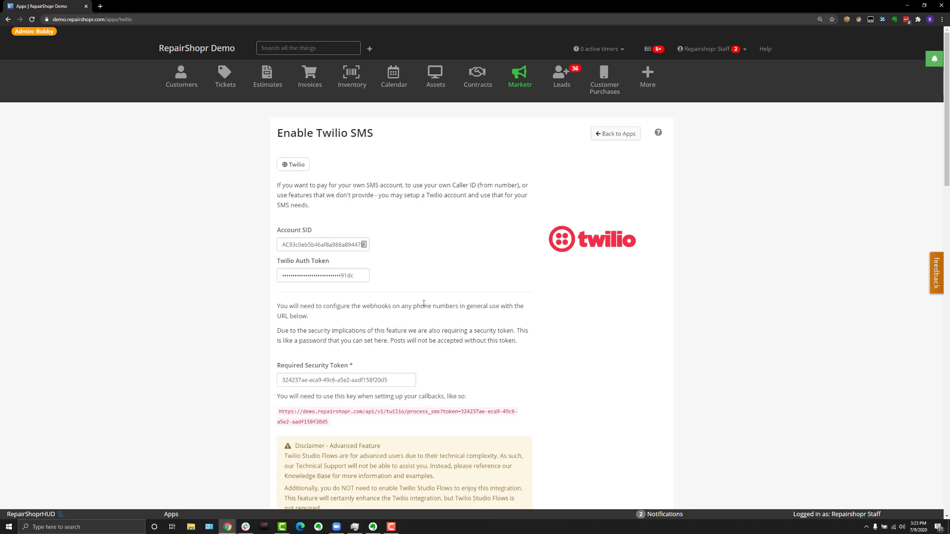
Step: Start a Custom Campaign from the Marketr page, reaching the mailer medium setting
left_click(517, 79)
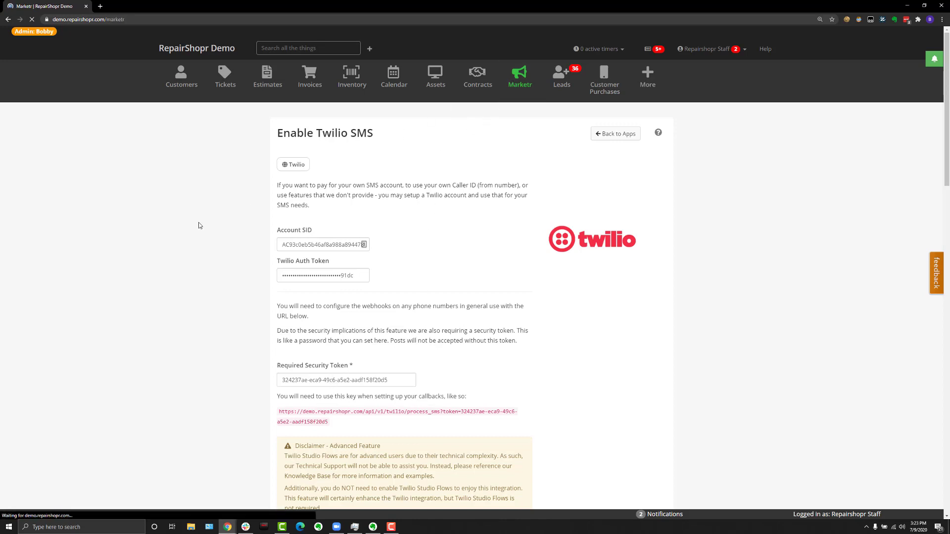
scroll(231, 275, "down", 9)
scroll(231, 275, "down", 1)
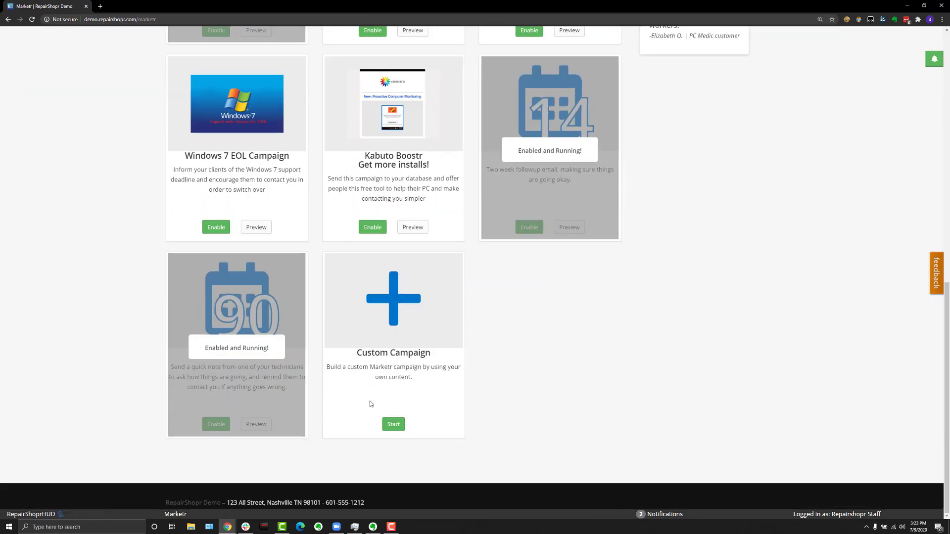
left_click(386, 424)
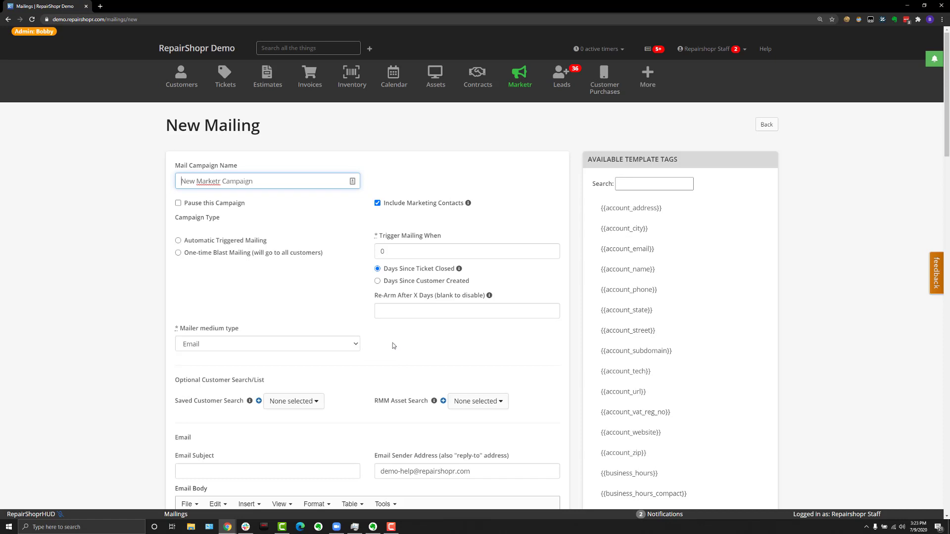
left_click_drag(186, 331, 258, 338)
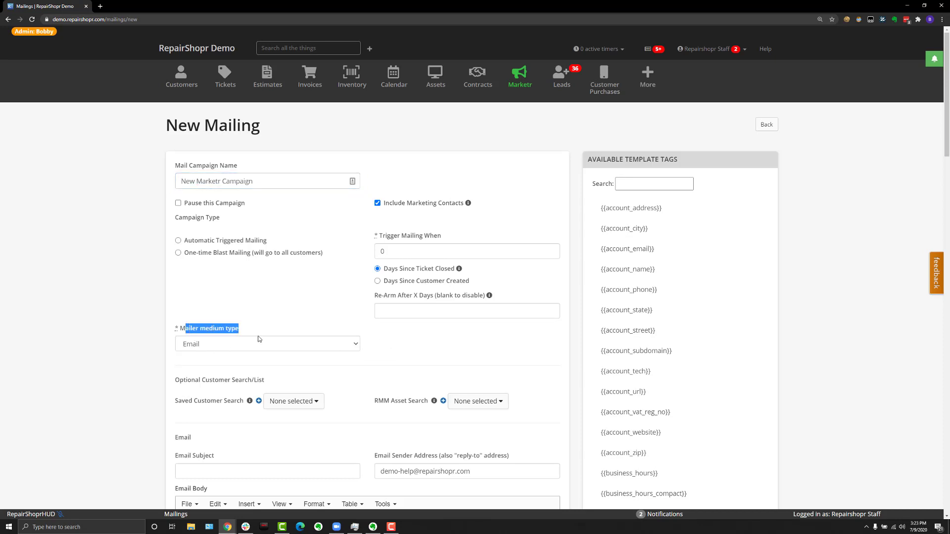
Step: Set the Mailer medium type to SMS, leaving the default From number and empty Message
left_click(207, 351)
left_click(193, 388)
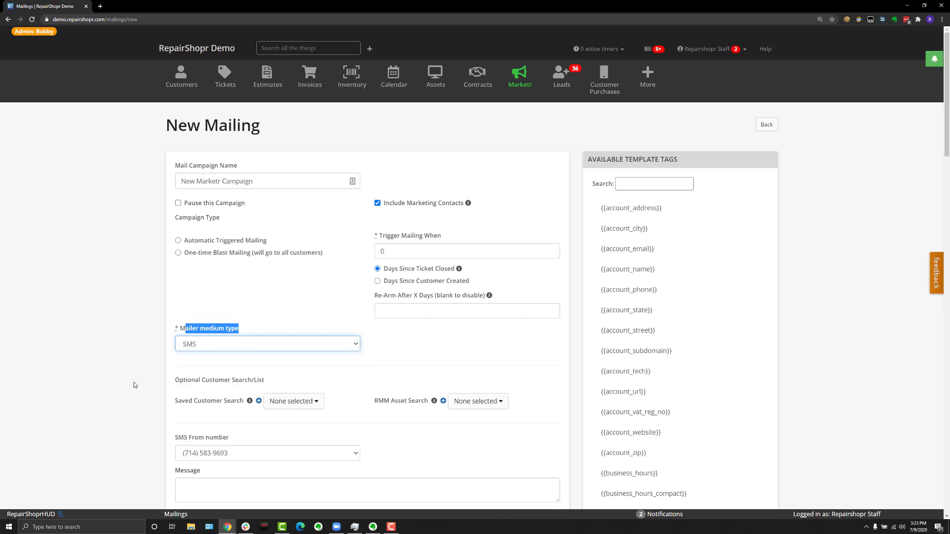
scroll(134, 384, "down", 3)
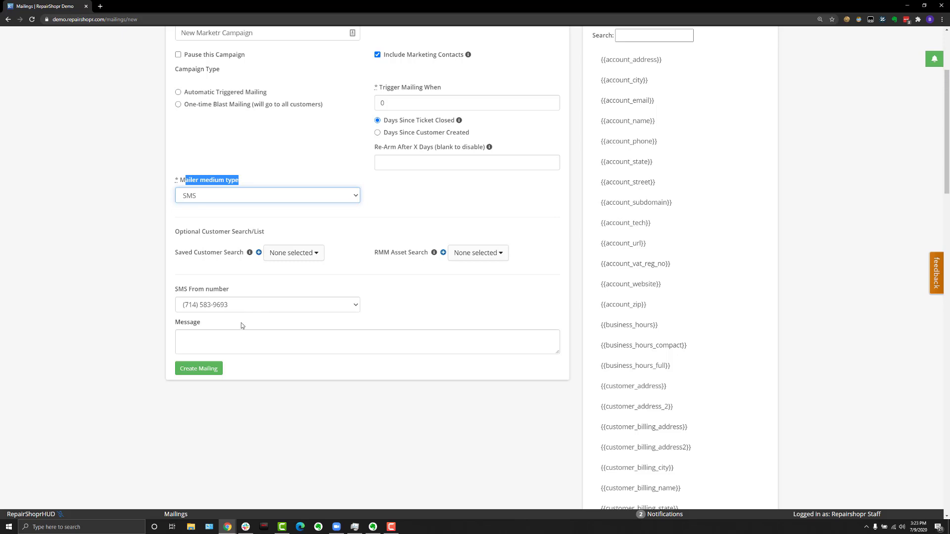
scroll(435, 314, "up", 2)
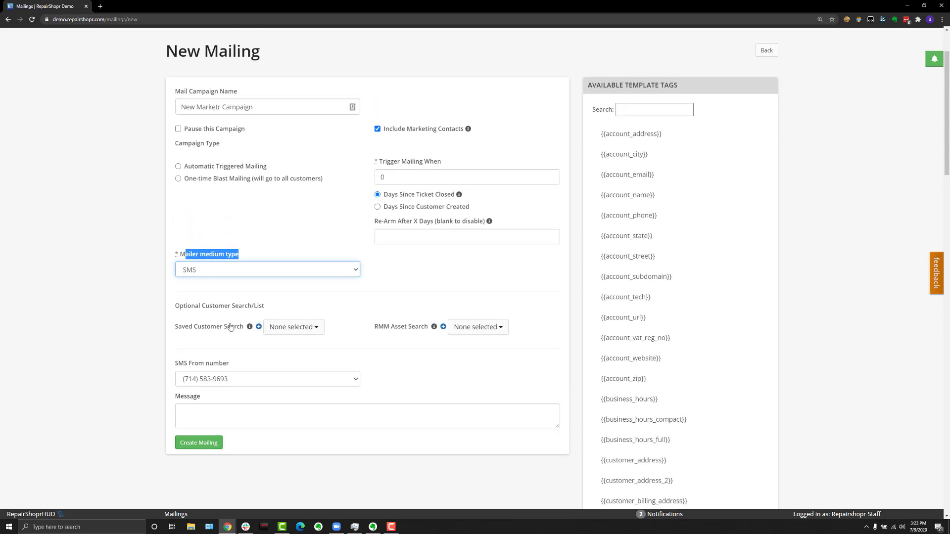